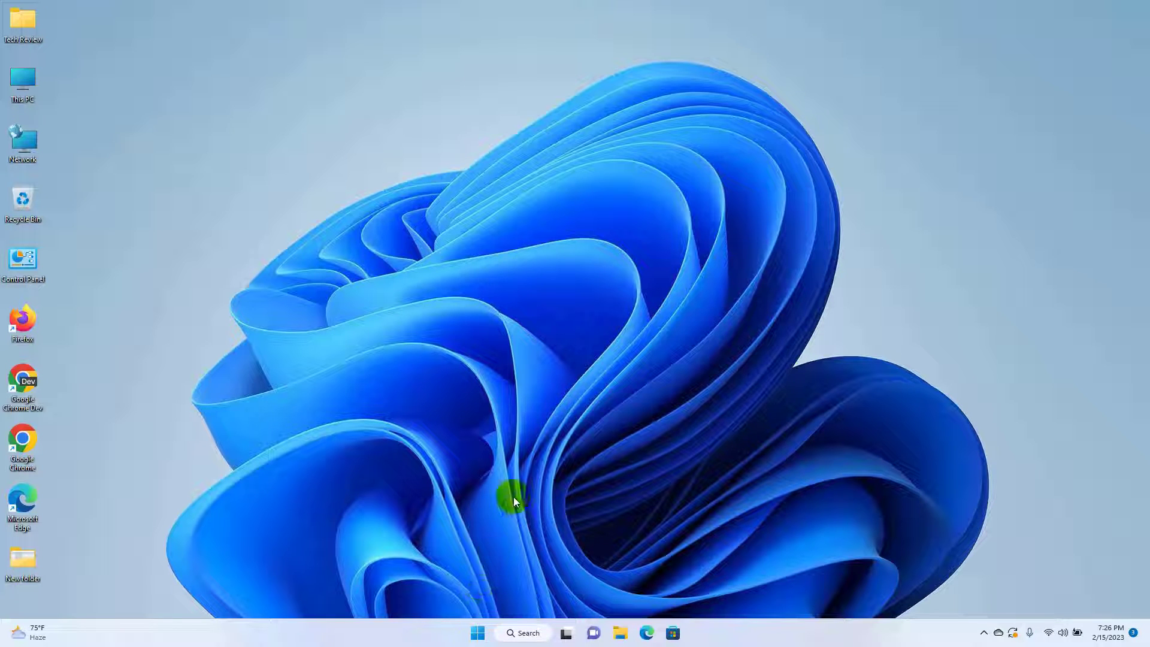
Step: Launch the Settings app from the Start button's right-click shortcuts menu
{"action": "right_click", "coordinate": [477, 633]}
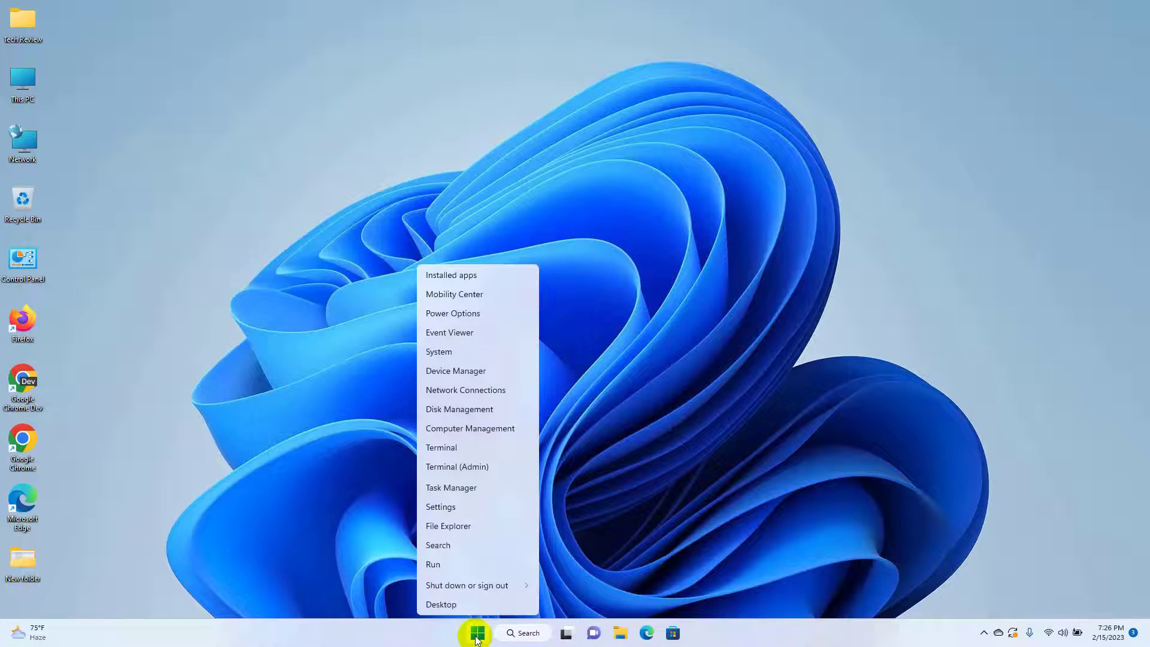
{"action": "left_click", "coordinate": [440, 507]}
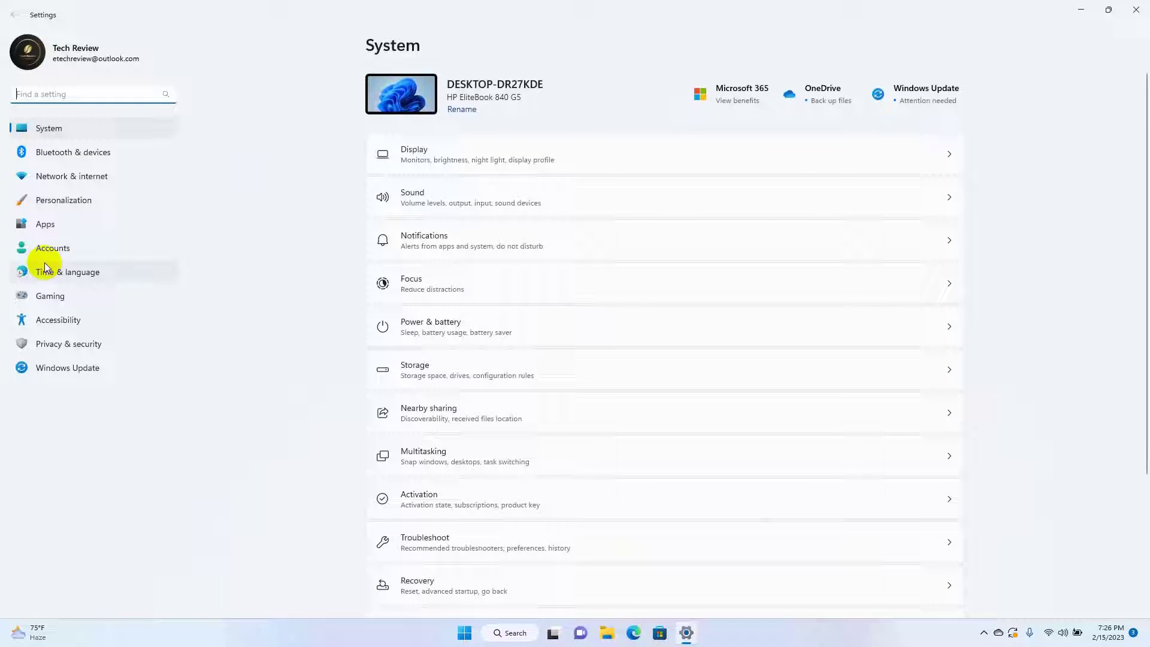
Step: Go to Accounts in Settings and open the Sign-in options page
{"action": "left_click", "coordinate": [59, 258]}
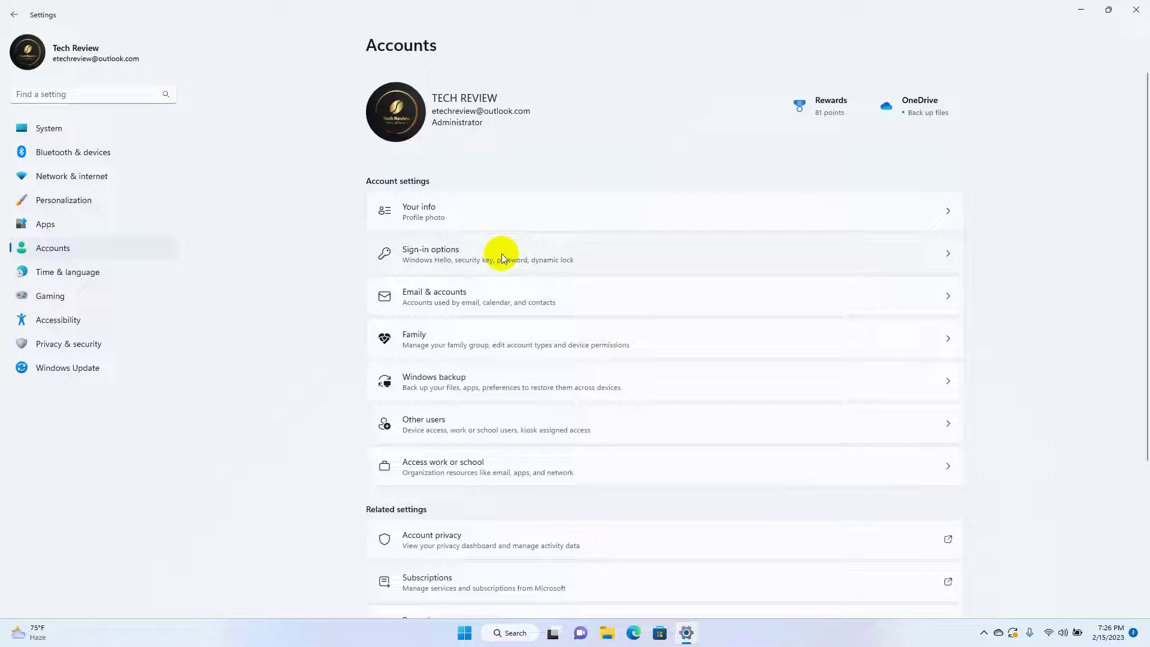
{"action": "left_click", "coordinate": [469, 265]}
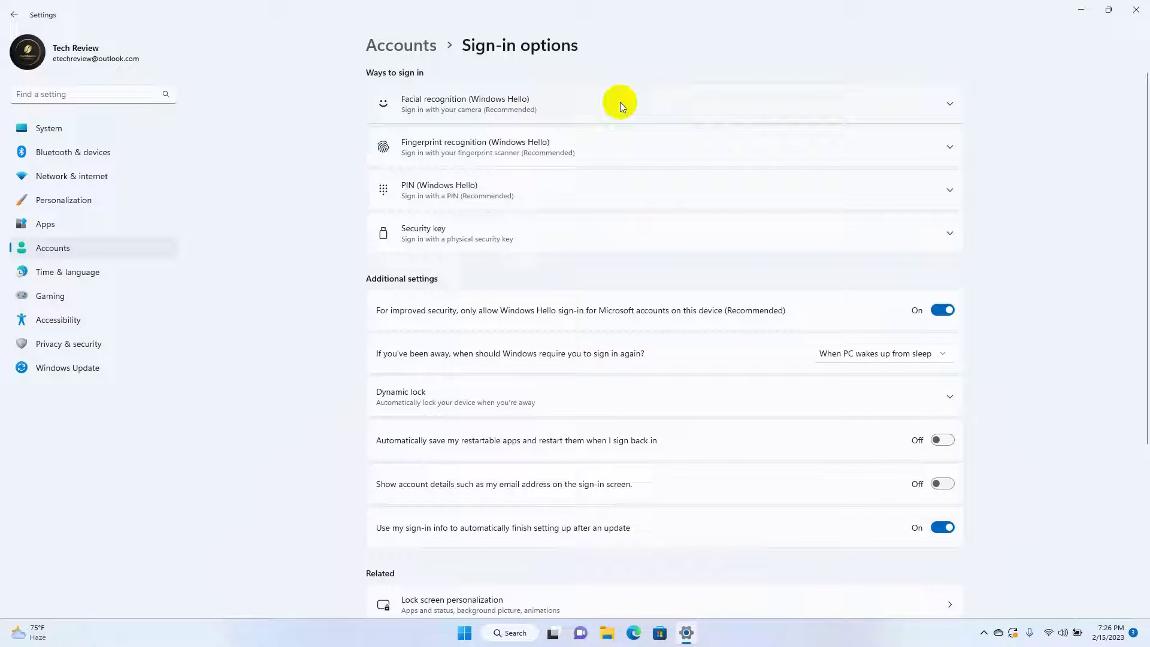
Step: Expand Facial recognition (Windows Hello) and begin its face setup through Set up and Get started
{"action": "left_click", "coordinate": [720, 103]}
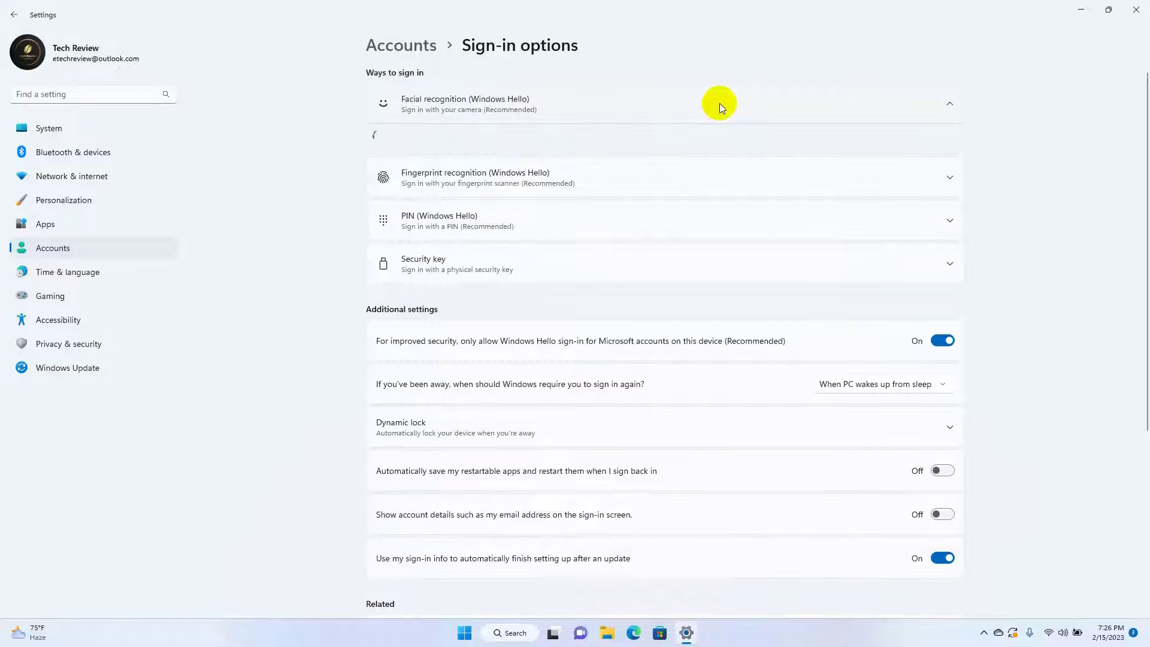
{"action": "left_click", "coordinate": [899, 141]}
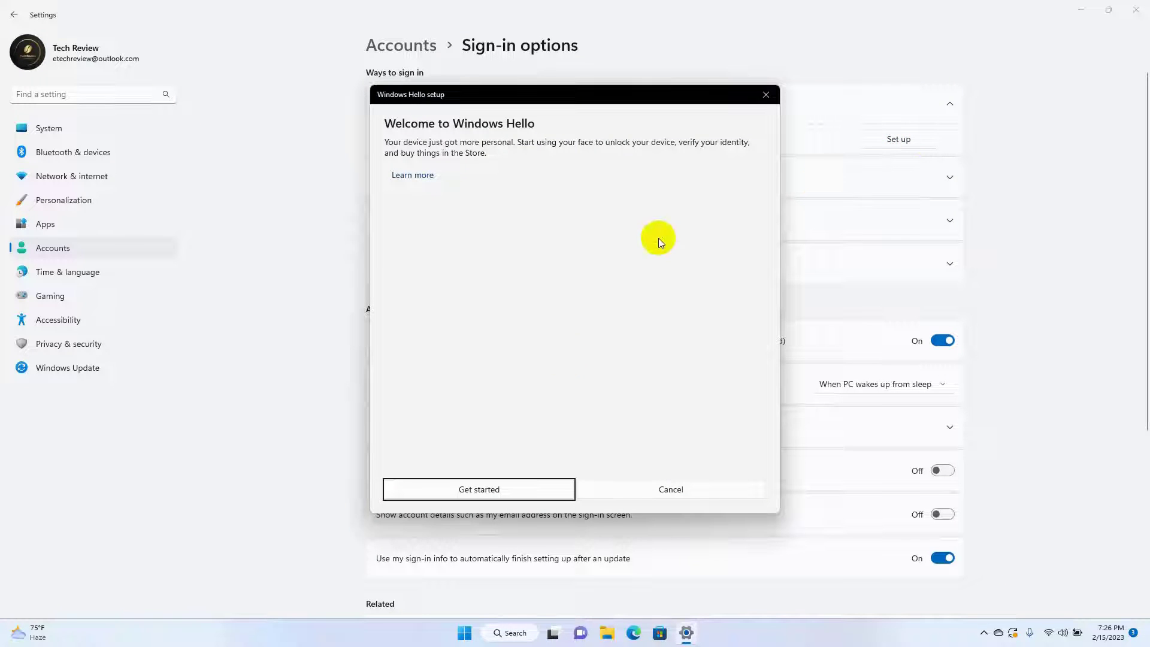
{"action": "left_click", "coordinate": [489, 489]}
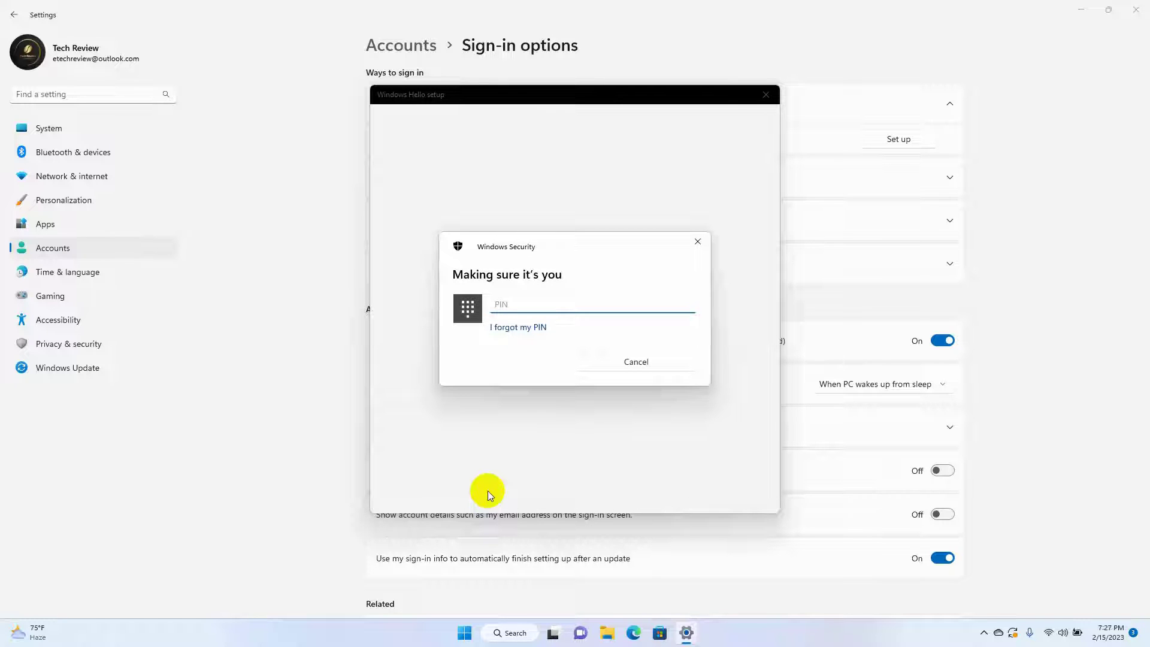
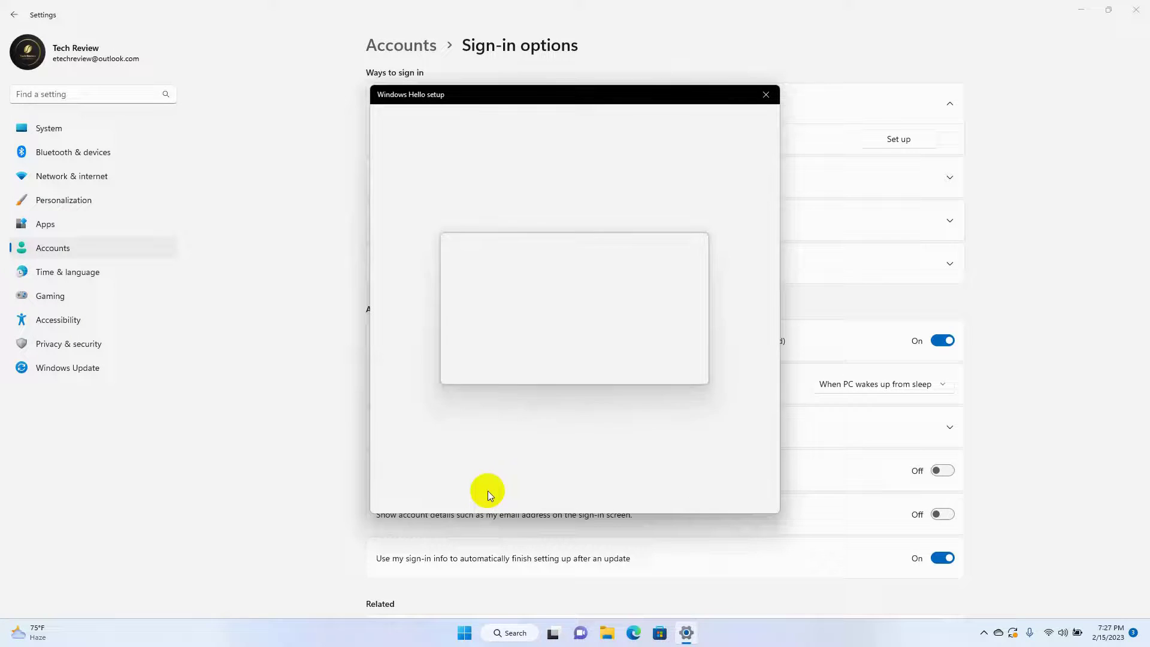